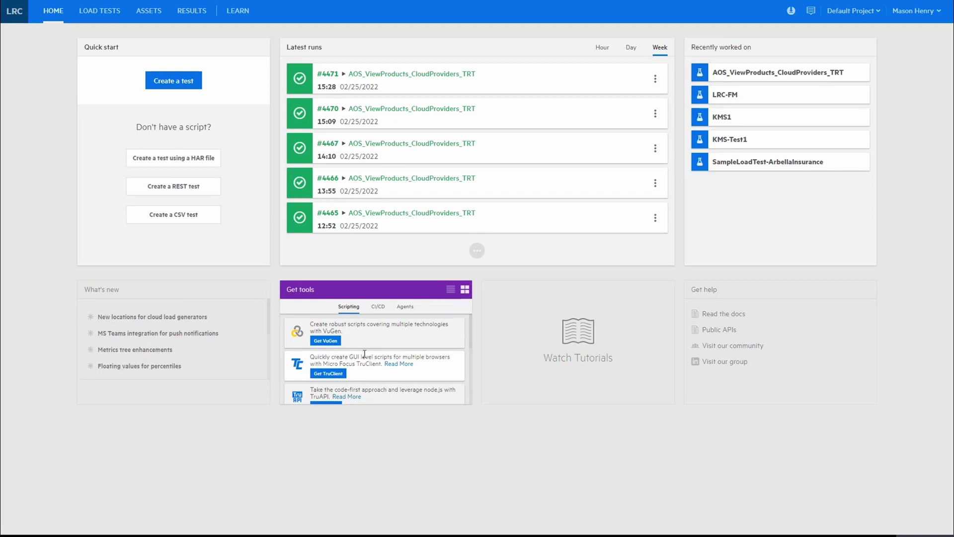
Review the scripting tools offered for download on the home page, from VuGen through DevWeb.
scroll(365, 353, down, 2)
scroll(364, 354, down, 1)
scroll(365, 353, down, 1)
scroll(364, 353, down, 1)
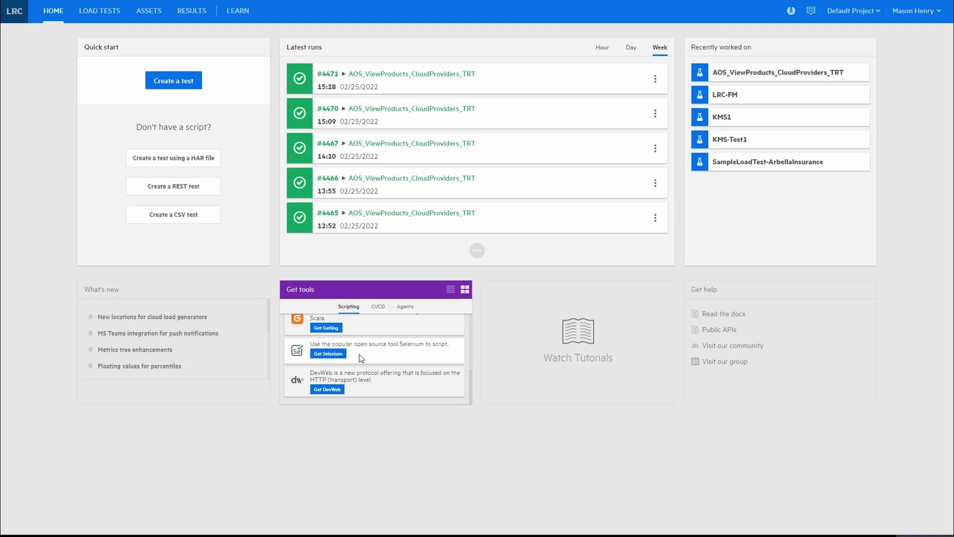
In the AOS_ViewProducts_CloudProviders_TRT load test, review the Git-only scripts available to add, without adding any.
click(404, 75)
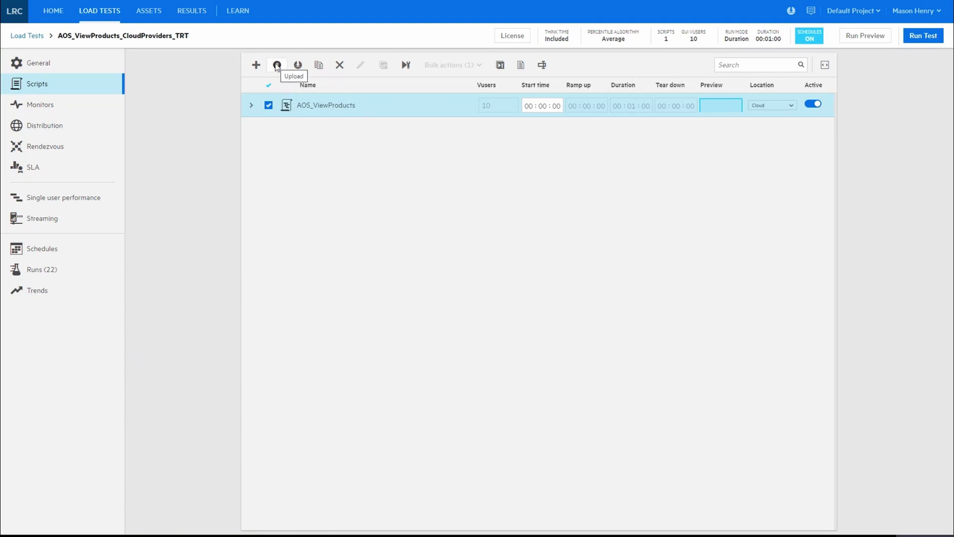
click(255, 65)
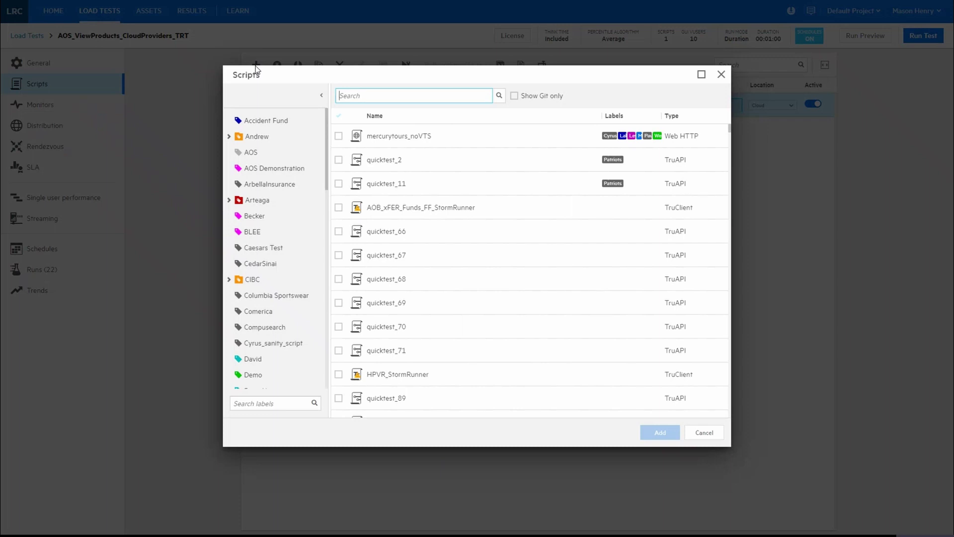
click(516, 98)
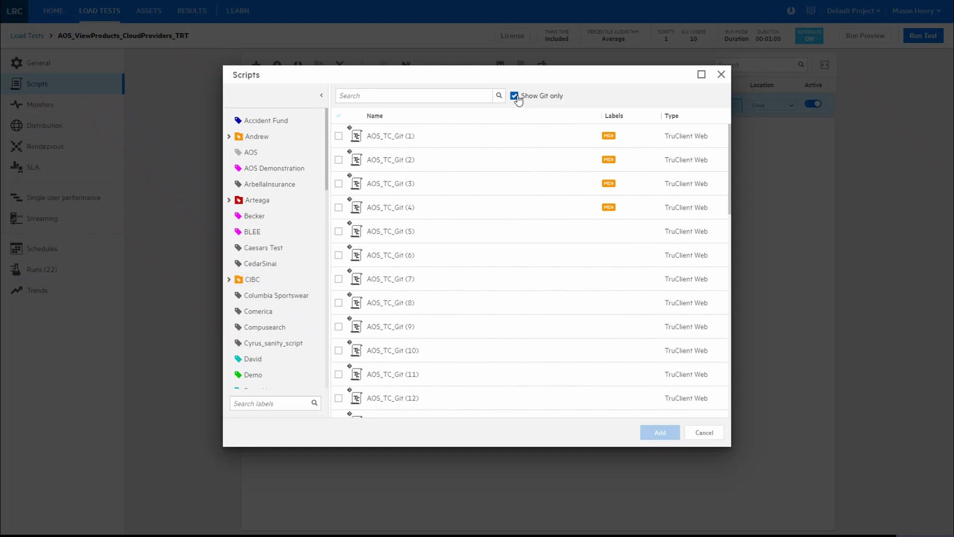
click(721, 74)
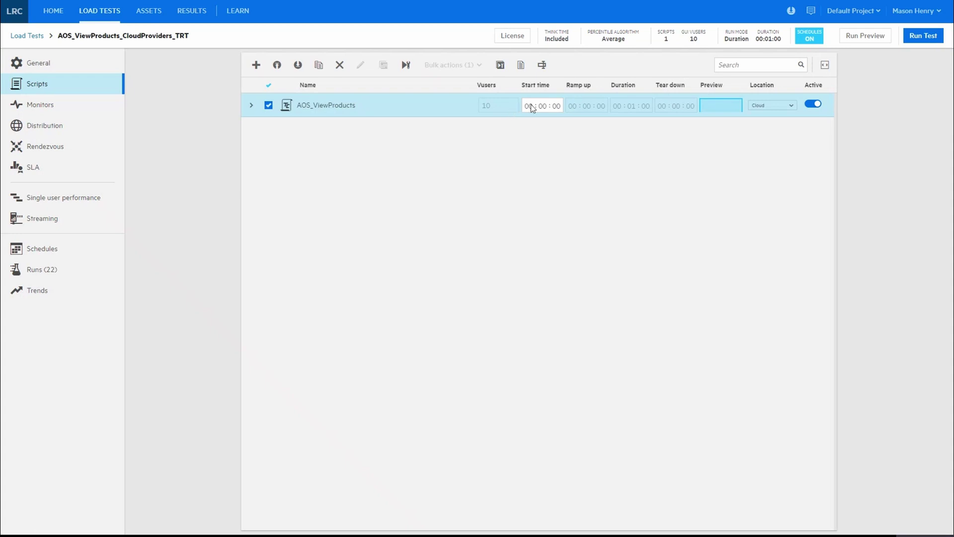
Examine the AOS_ViewProducts script's advanced schedule and its load generator location options.
click(251, 105)
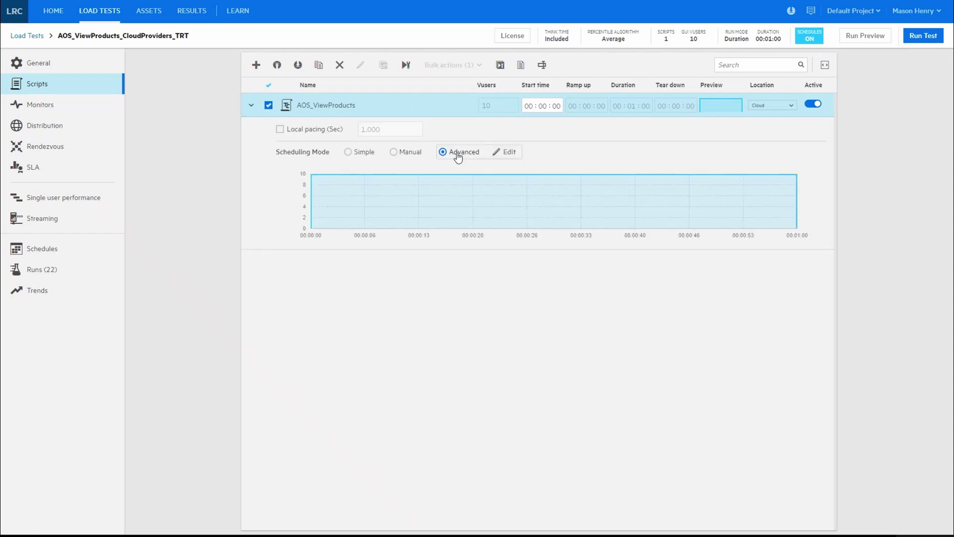
click(505, 152)
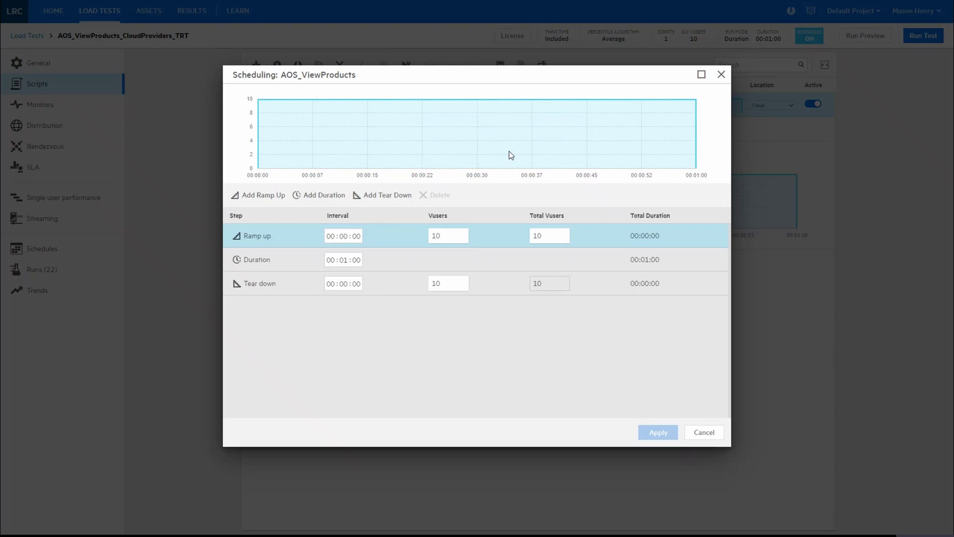
click(722, 78)
click(770, 105)
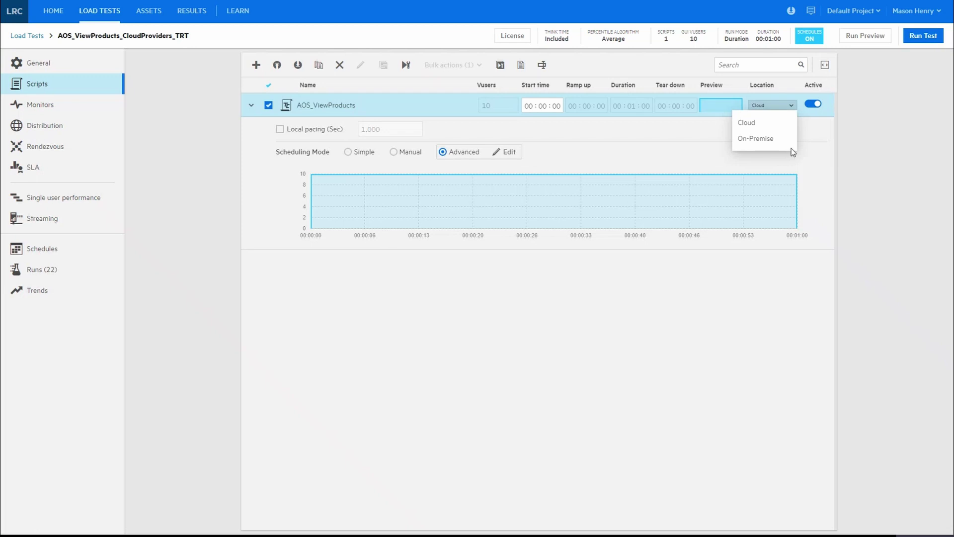
Review the monitoring types available for a new monitor in the load test, without creating one.
click(43, 106)
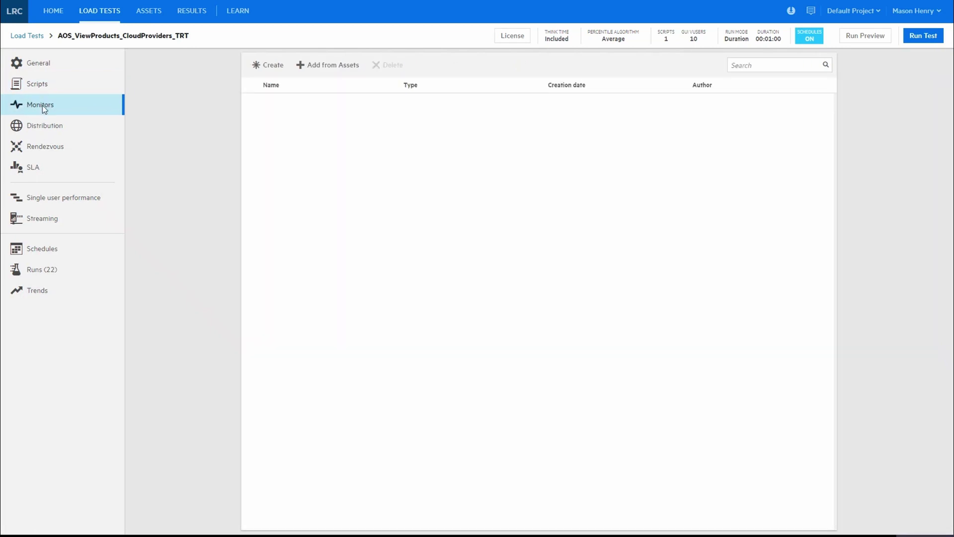
click(266, 69)
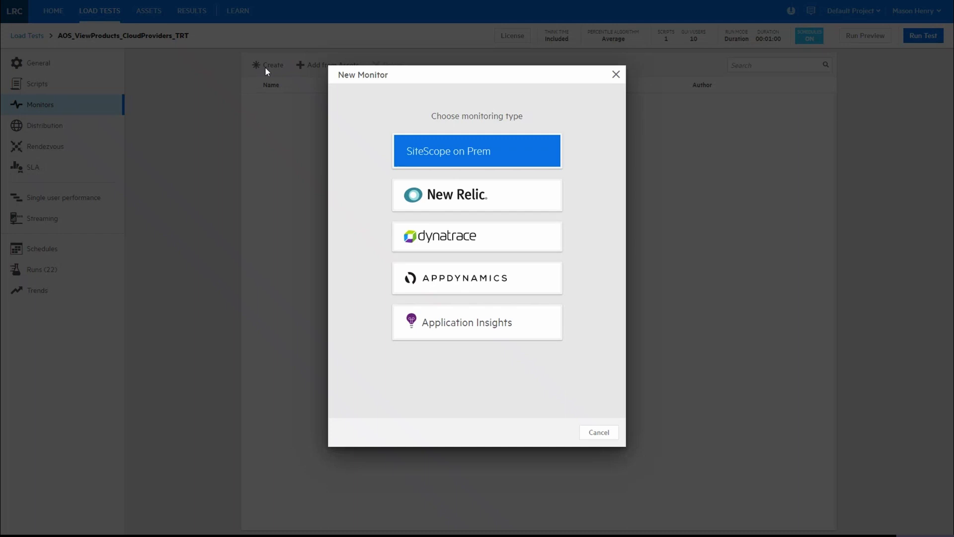
click(616, 75)
Add London (AWS) to the load test's cloud distribution locations, alongside N. Virginia.
click(42, 125)
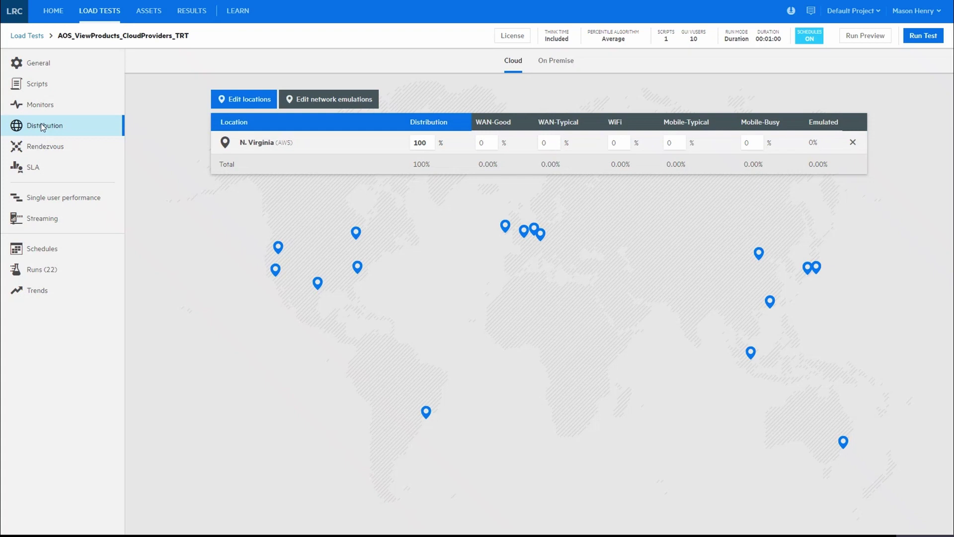
click(245, 99)
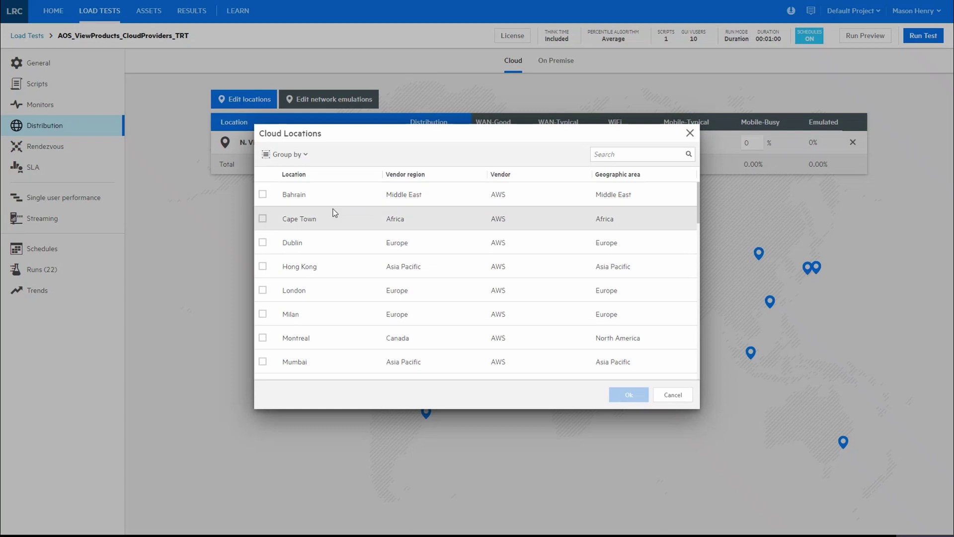
scroll(333, 215, down, 1)
scroll(333, 215, down, 3)
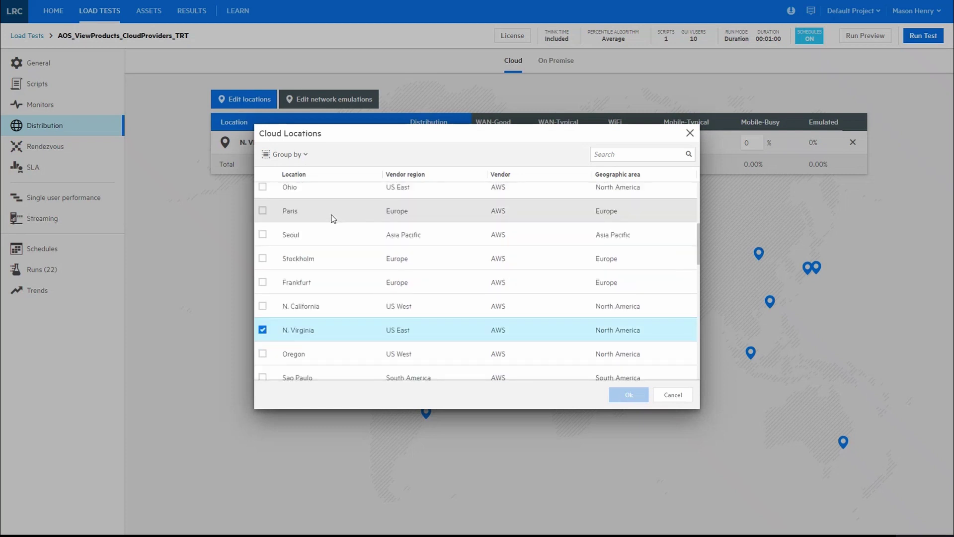
scroll(334, 216, down, 2)
scroll(333, 218, down, 2)
scroll(333, 219, down, 10)
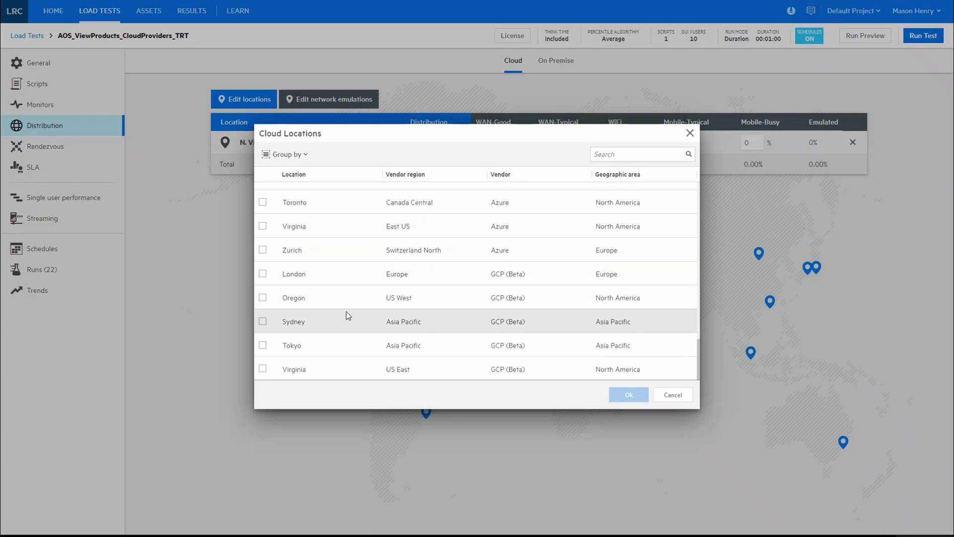
scroll(348, 316, up, 7)
scroll(348, 316, up, 10)
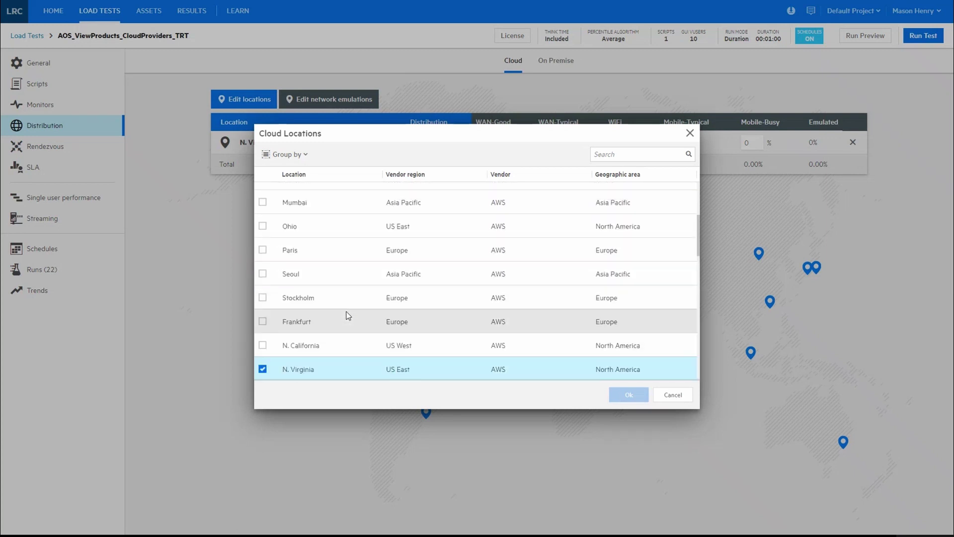
click(262, 290)
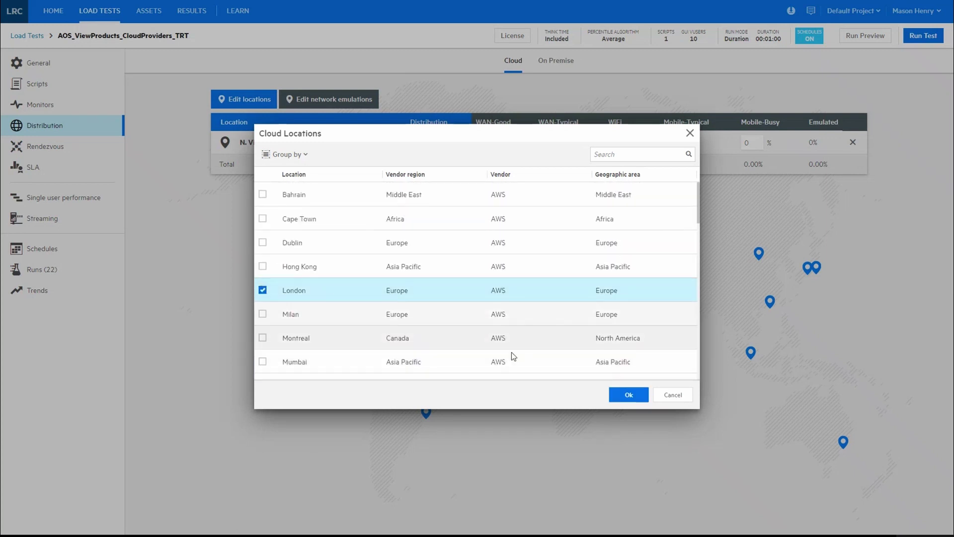
click(629, 394)
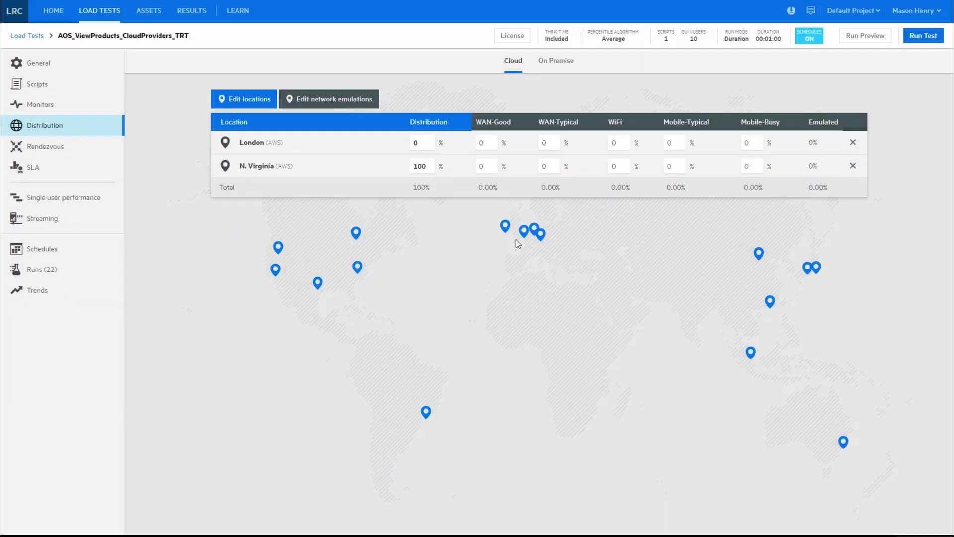
Set the Vuser distribution to 50% for London and 50% for N. Virginia.
double_click(419, 144)
text(50)
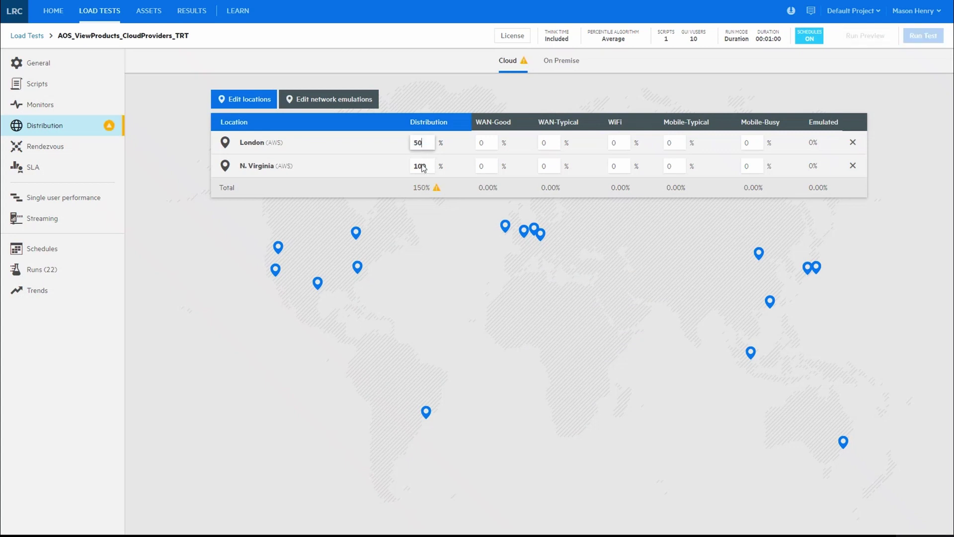
double_click(421, 167)
text(50)
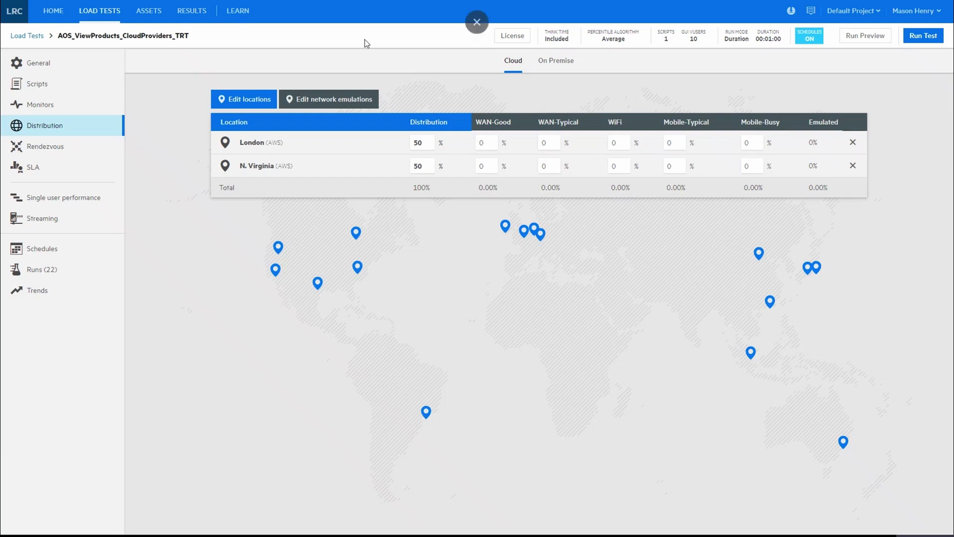
Review the network emulations that can be selected for the load test, without changing the selection.
click(334, 99)
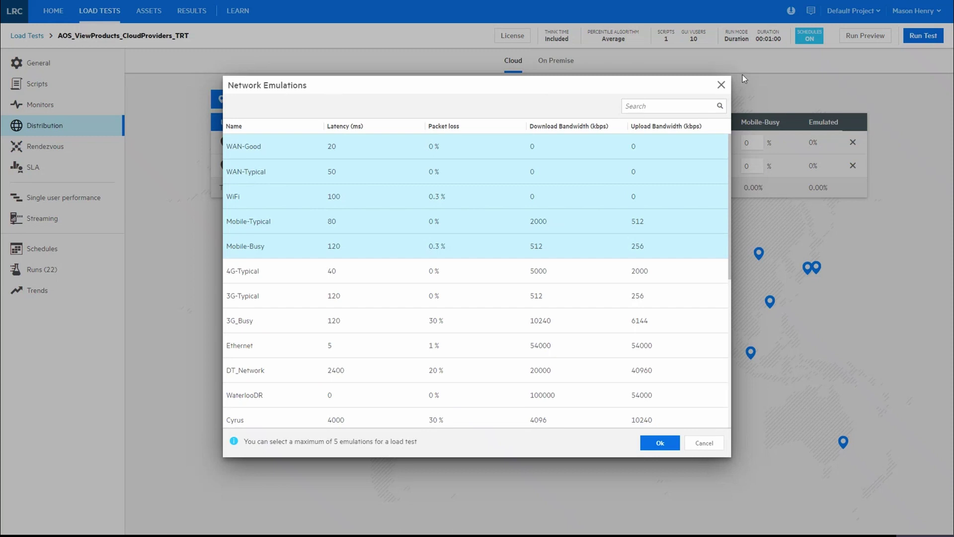
click(721, 85)
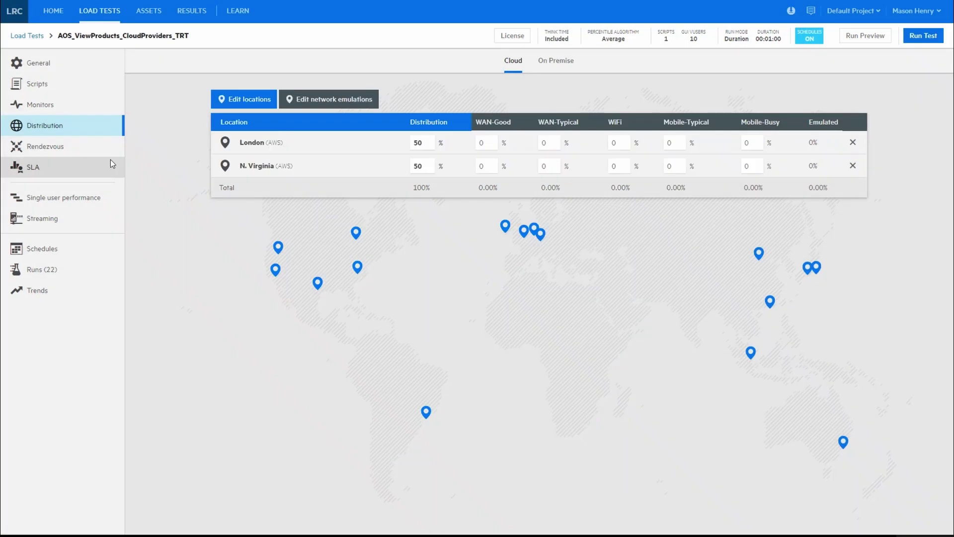
Review the load test's SLA thresholds, its schedules and its list of past runs.
click(33, 167)
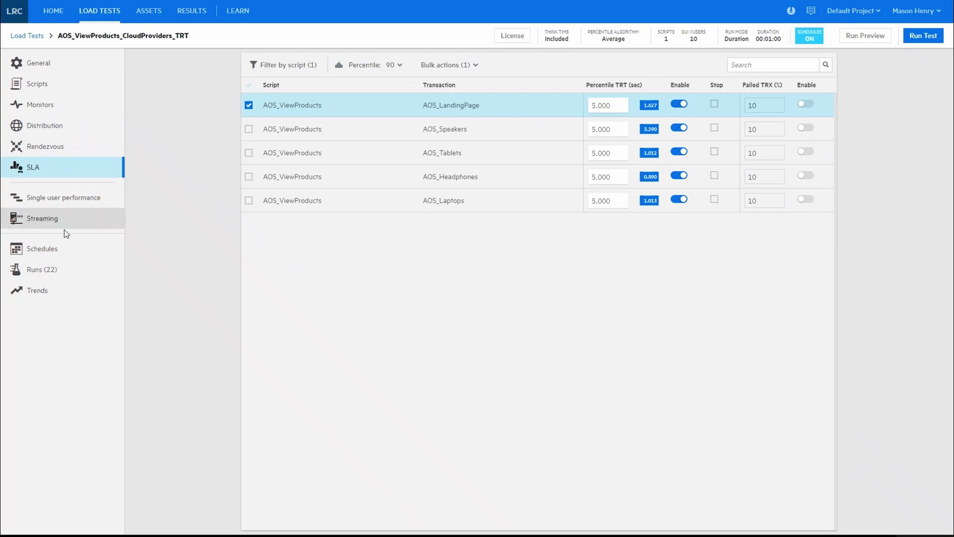
click(65, 245)
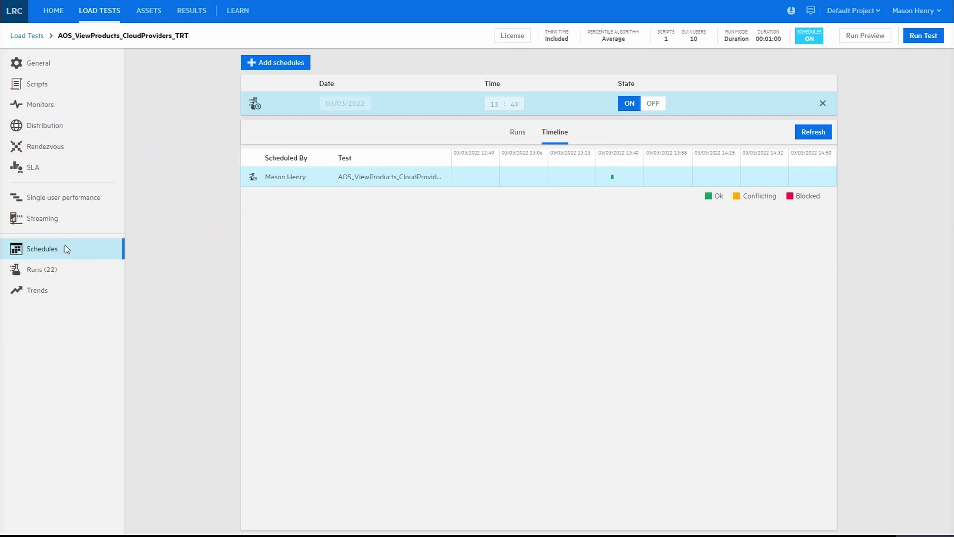
click(59, 270)
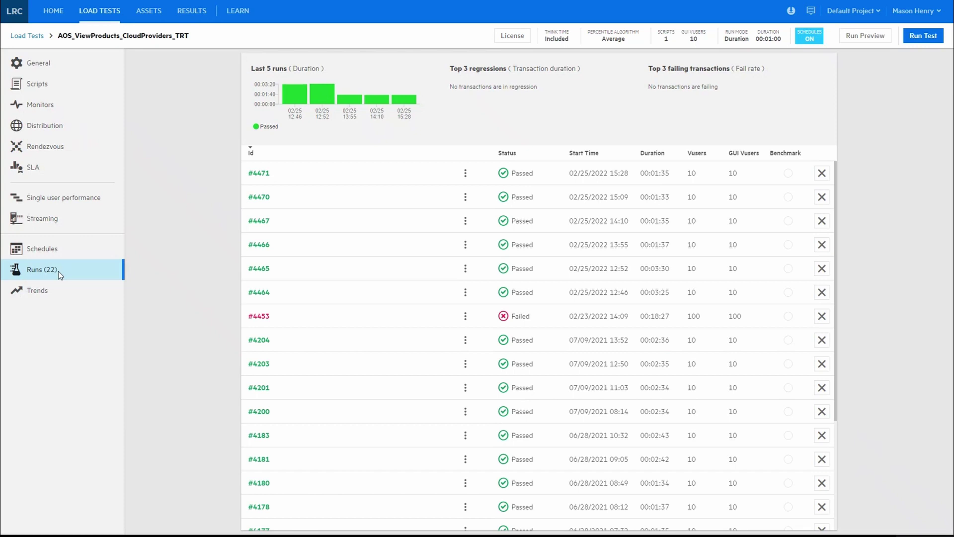
Run the AOS_ViewProducts_CloudProviders_TRT load test.
click(923, 35)
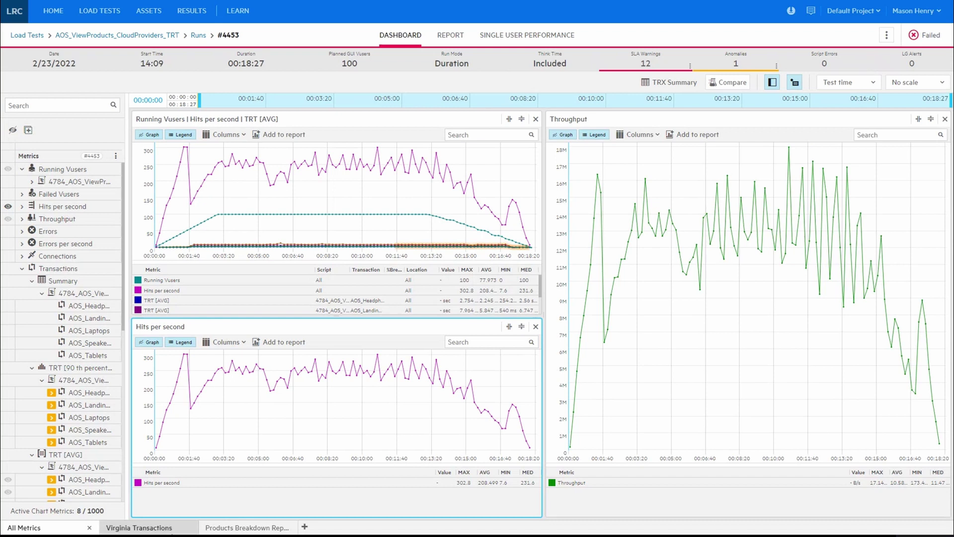
Examine the Virginia Transactions and Products Breakdown graphs in the run #4453 dashboard.
click(165, 529)
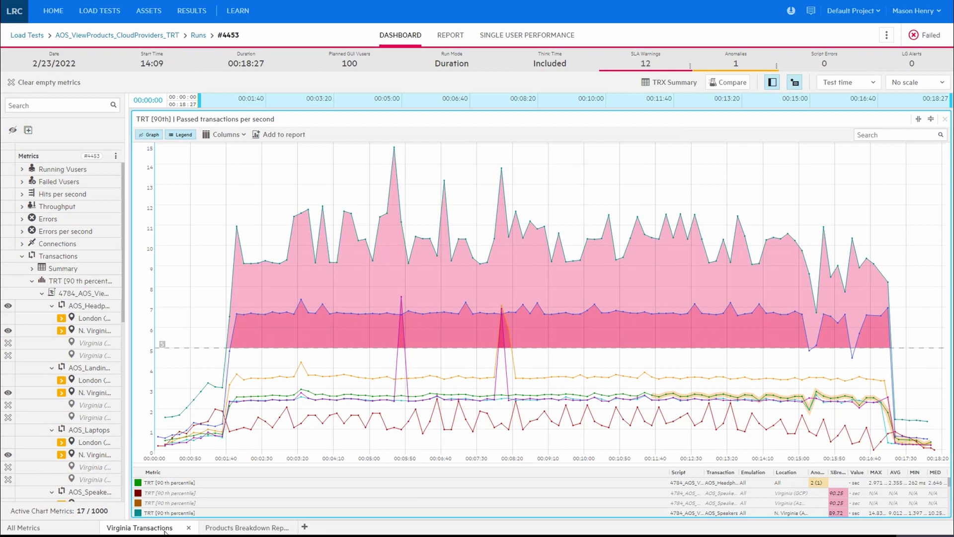
click(237, 528)
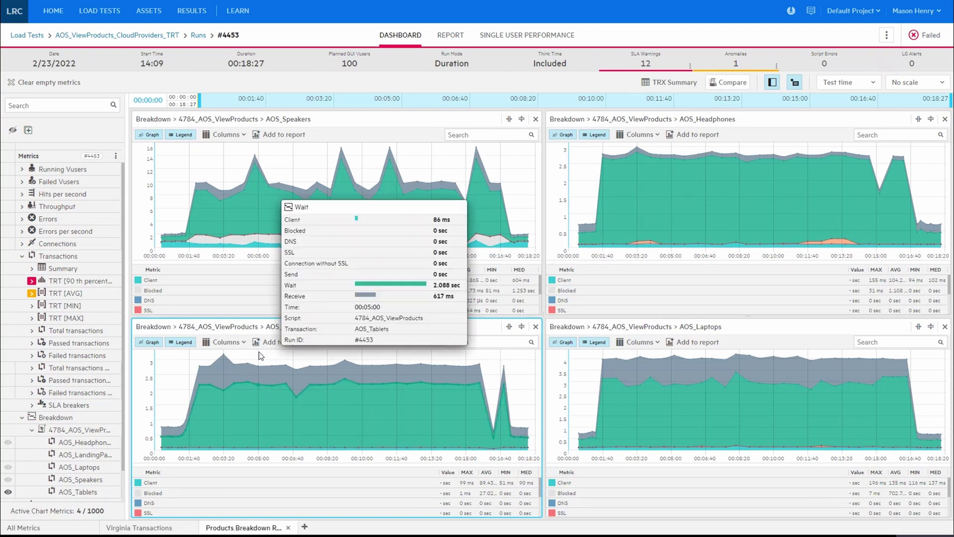
mouse_move(331, 197)
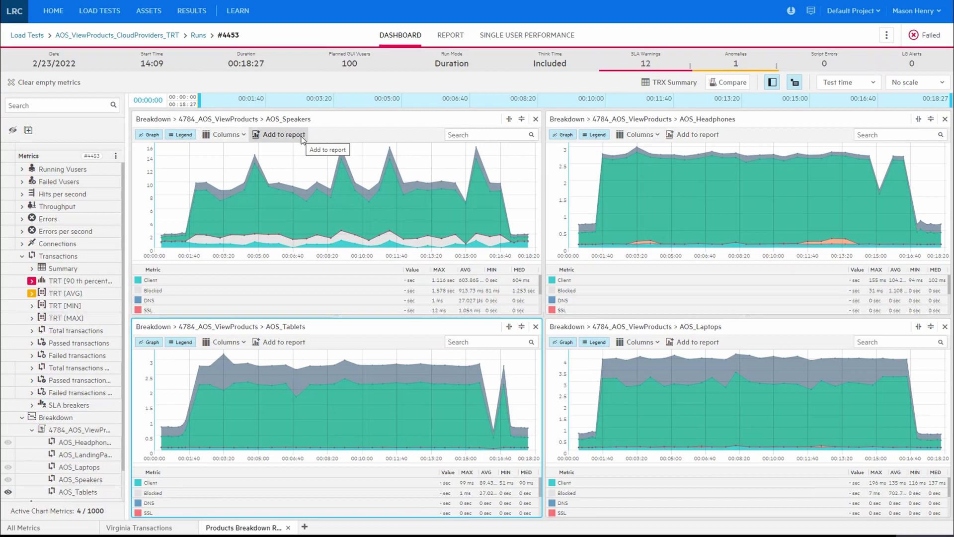
Review the export and download options for the run #4453 results, without exporting anything.
click(887, 35)
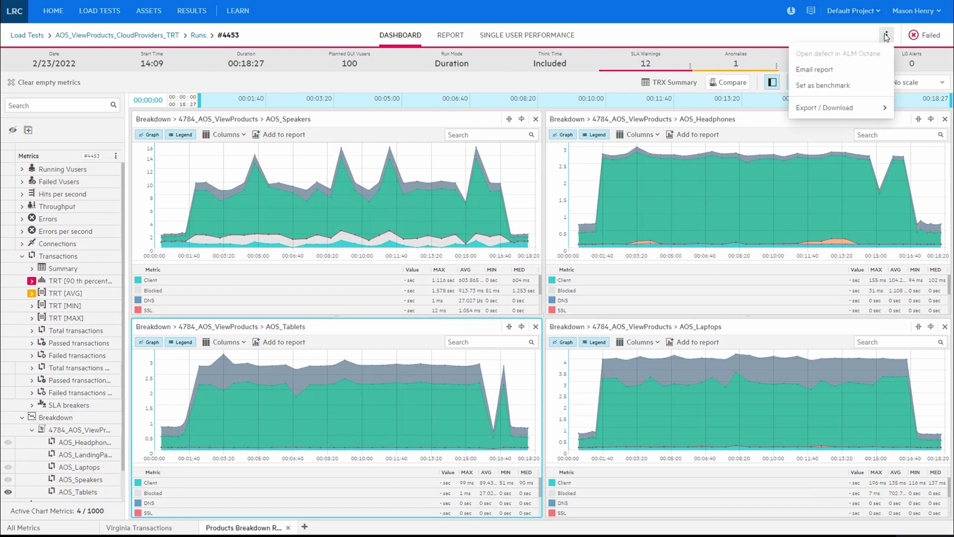
mouse_move(820, 109)
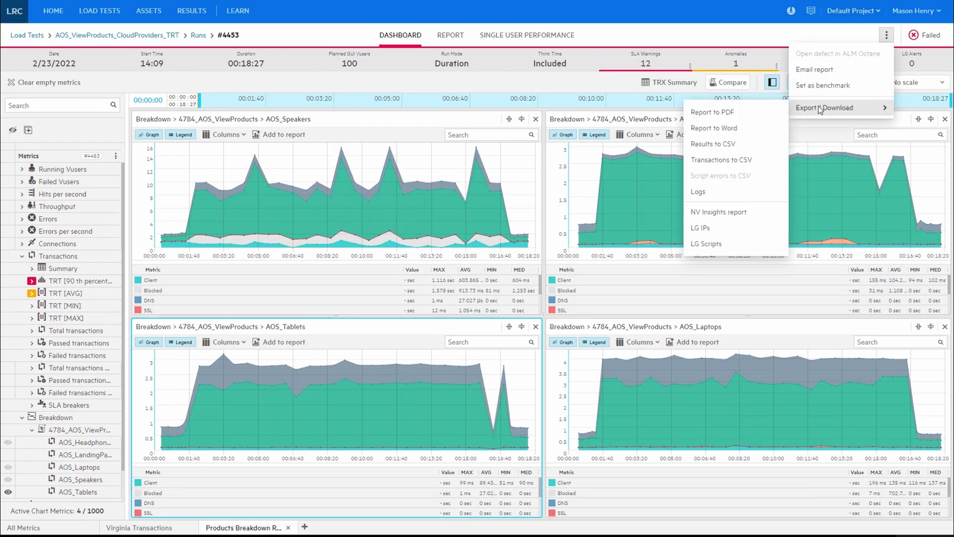
click(602, 85)
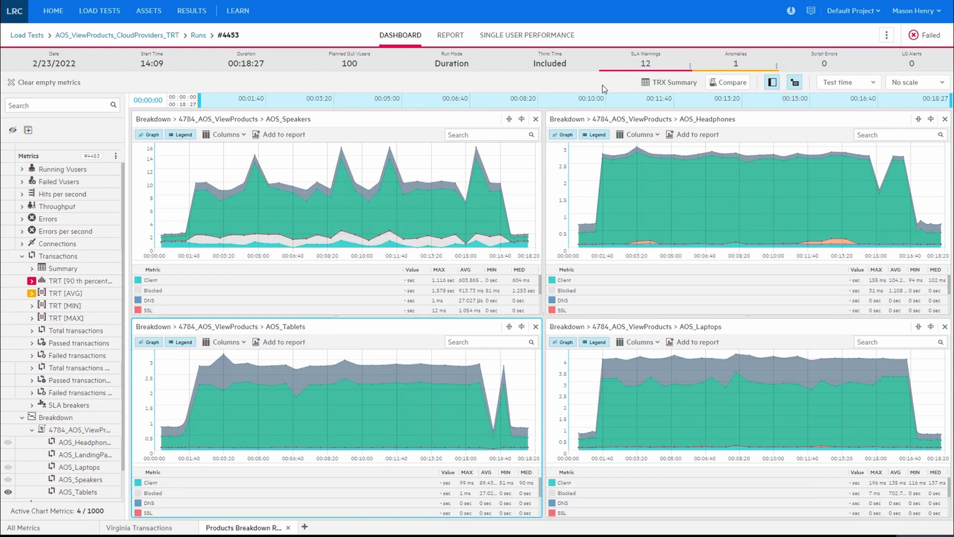
Open the LoadRunner Cloud Help Center and review its Get Started, Assets & Tests, Results, Tools and Videos topics.
click(233, 12)
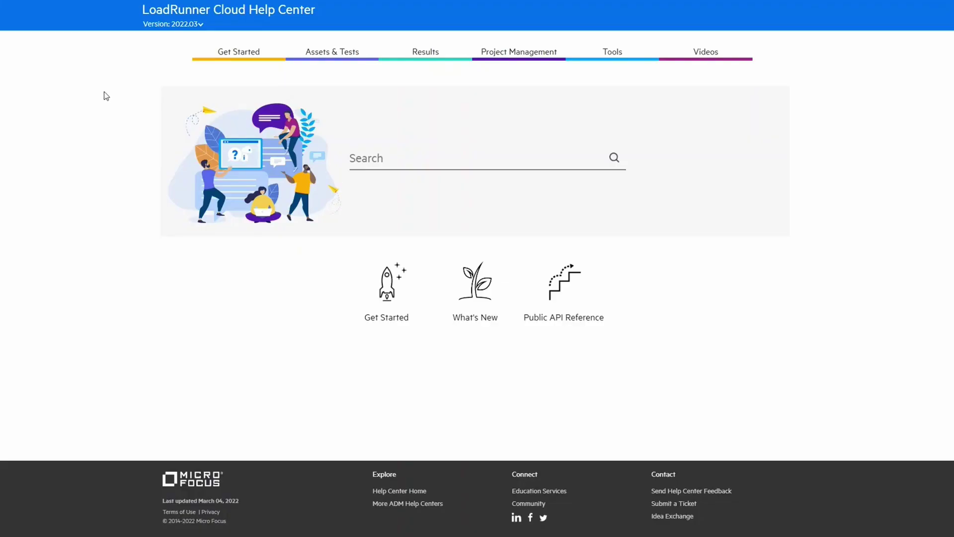
mouse_move(216, 51)
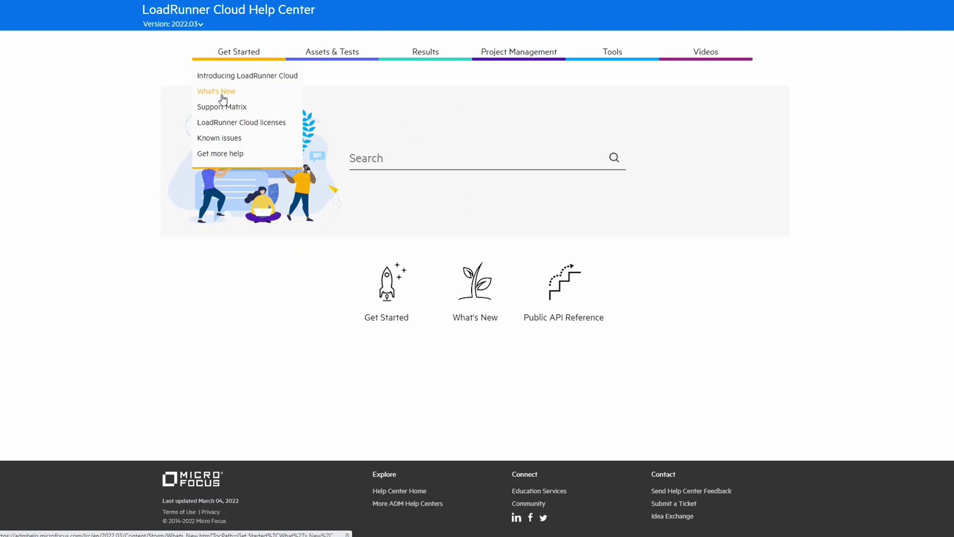
mouse_move(336, 53)
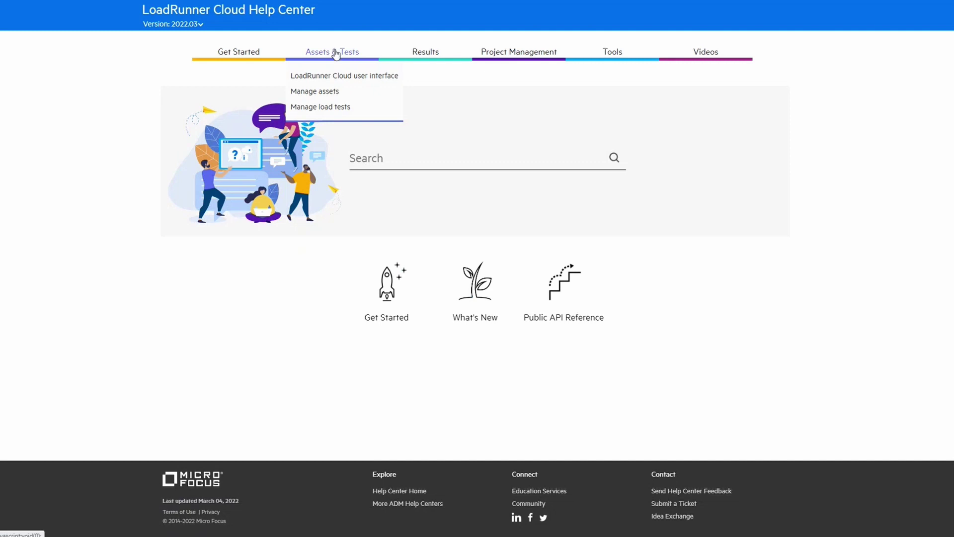
mouse_move(434, 55)
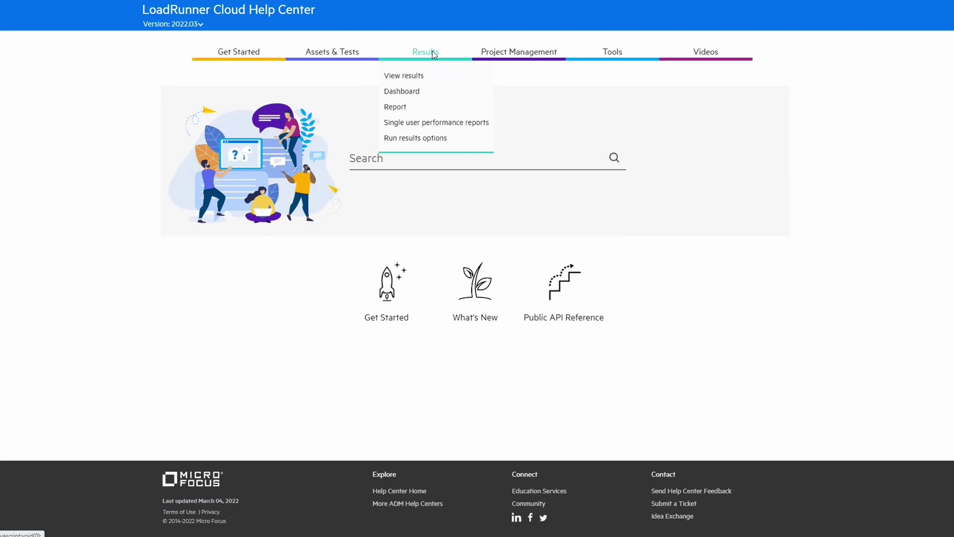
mouse_move(614, 55)
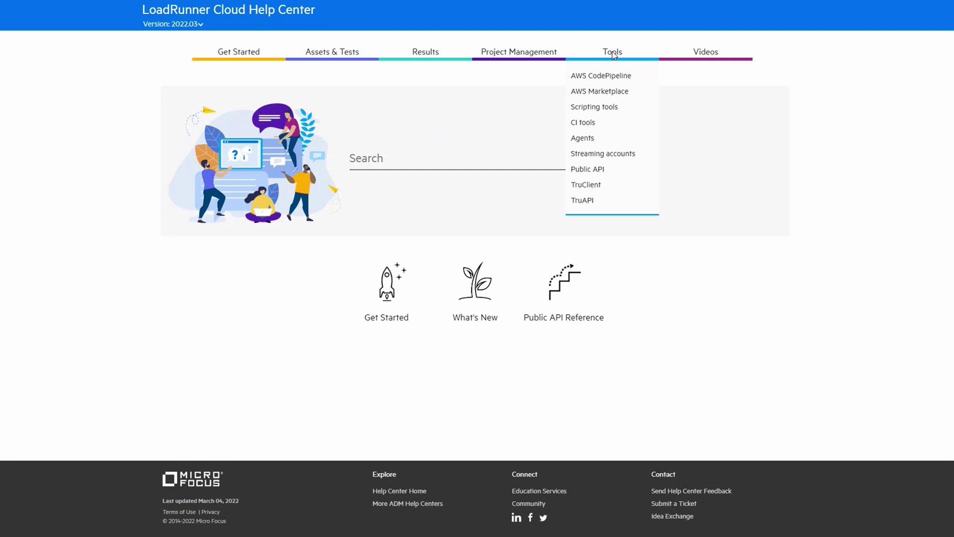
mouse_move(740, 61)
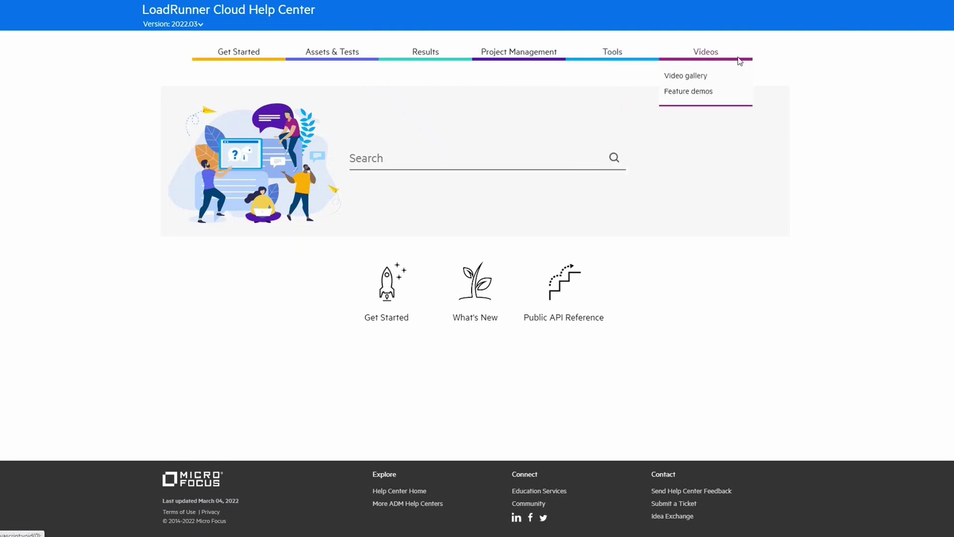